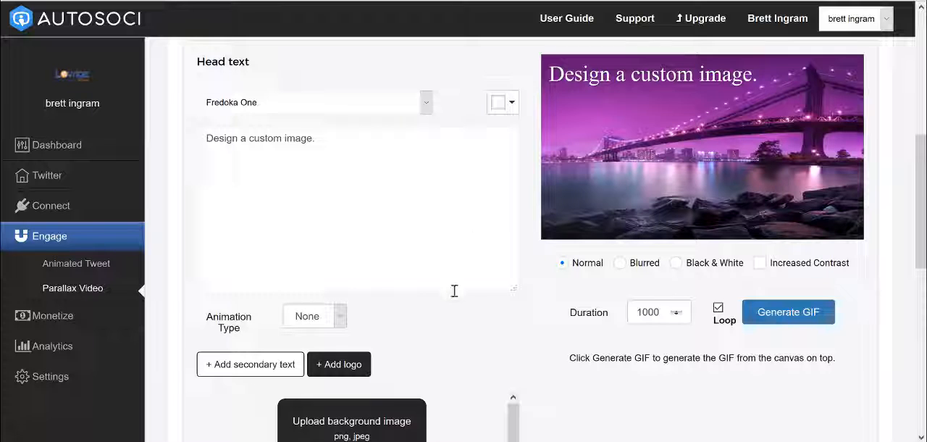
- Set the head text font to Josefin Slab and replace the head text with "text goes here"
{"action": "left_click", "coordinate": [305, 139]}
{"action": "left_click", "coordinate": [335, 109]}
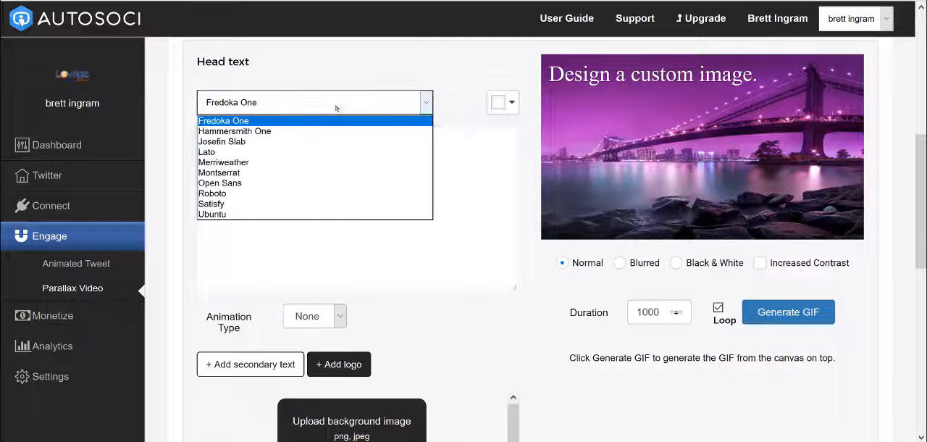
{"action": "left_click", "coordinate": [282, 138]}
{"action": "left_click", "coordinate": [281, 148]}
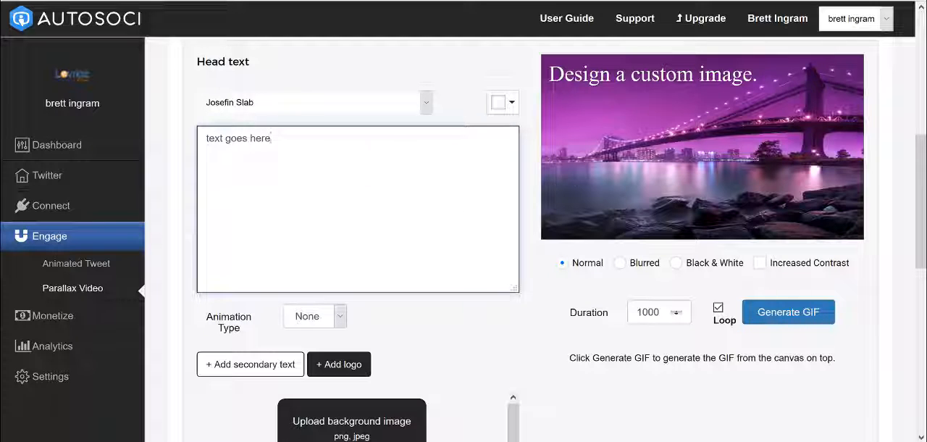
- Select the head text on the image preview and move it slightly down and to the right
{"action": "left_click", "coordinate": [631, 80]}
{"action": "left_click", "coordinate": [633, 76]}
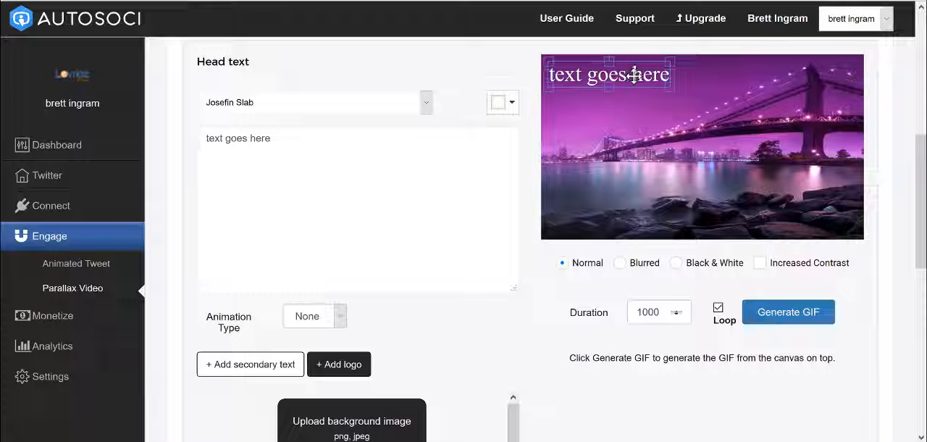
{"action": "left_click_drag", "start_coordinate": [635, 75], "coordinate": [644, 91]}
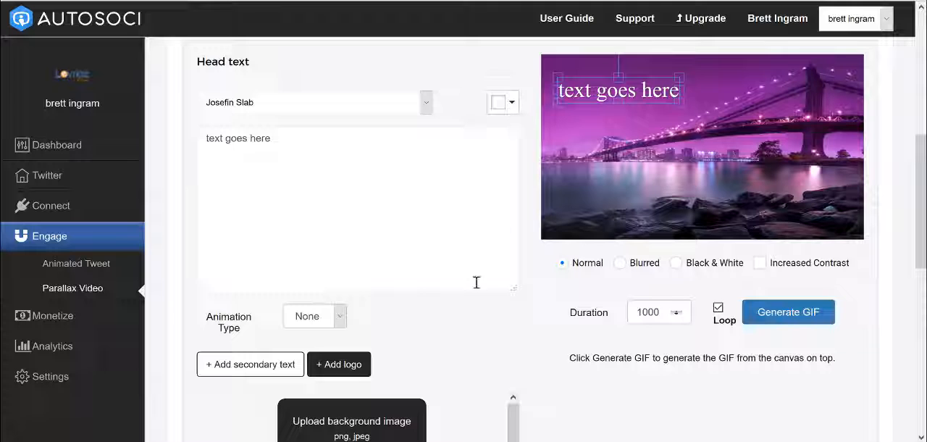
- Give the head text a Move animation from the image's upper-left to its lower-right area, about 22,19 to 245,190
{"action": "left_click", "coordinate": [341, 317]}
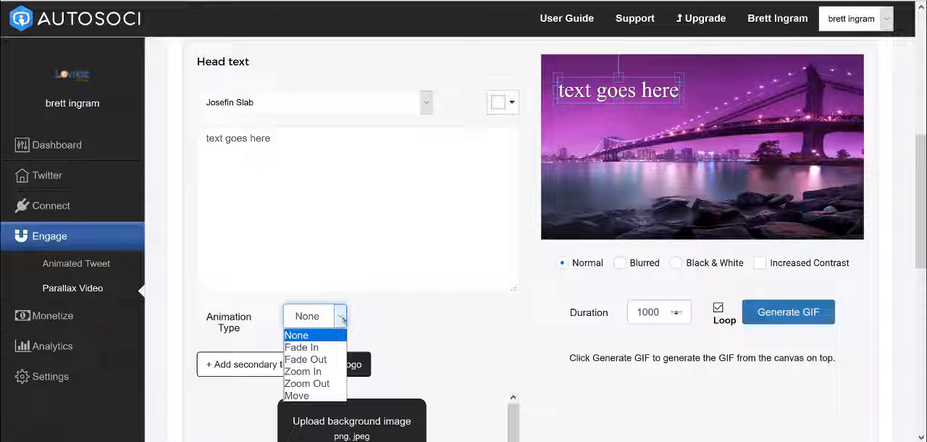
{"action": "left_click", "coordinate": [316, 396]}
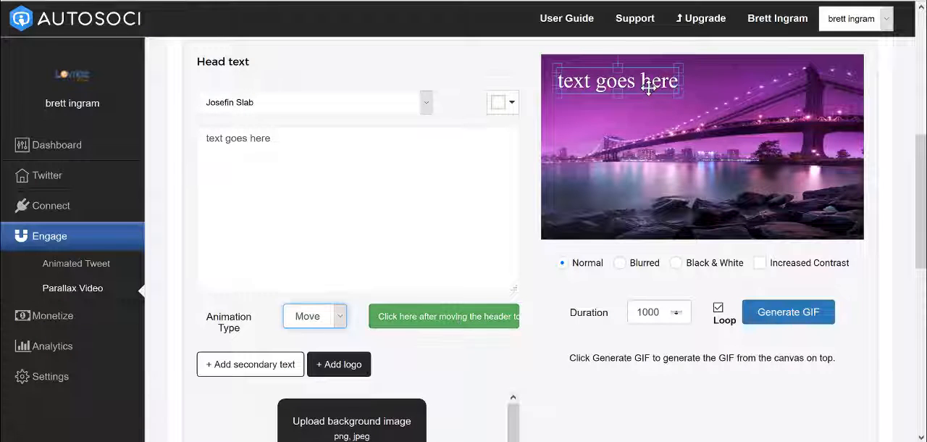
{"action": "left_click", "coordinate": [470, 317]}
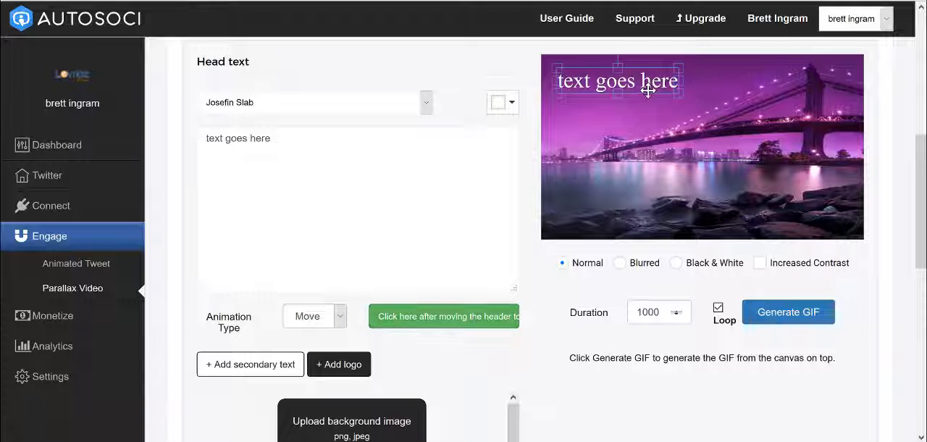
{"action": "left_click_drag", "start_coordinate": [648, 90], "coordinate": [807, 205]}
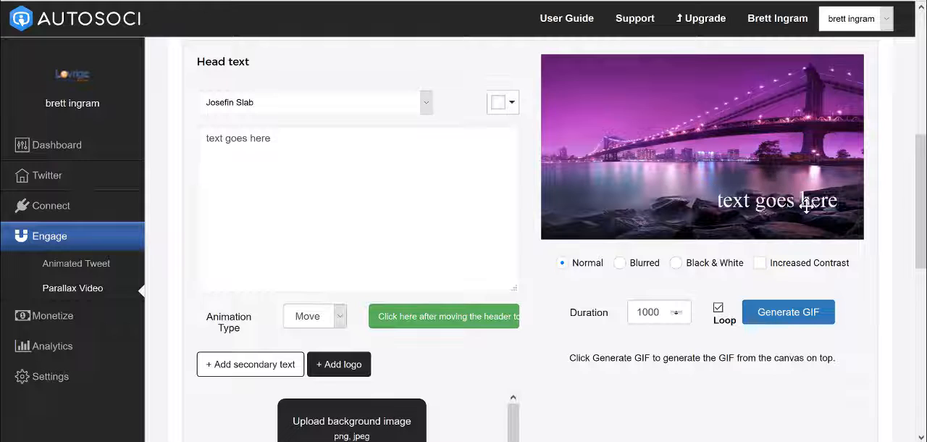
{"action": "left_click", "coordinate": [471, 316]}
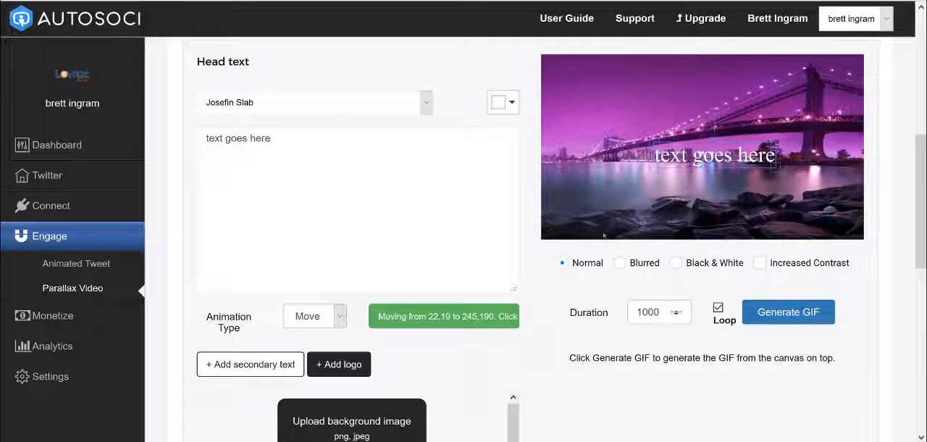
- Set the animation duration to 3000
{"action": "left_click", "coordinate": [641, 312]}
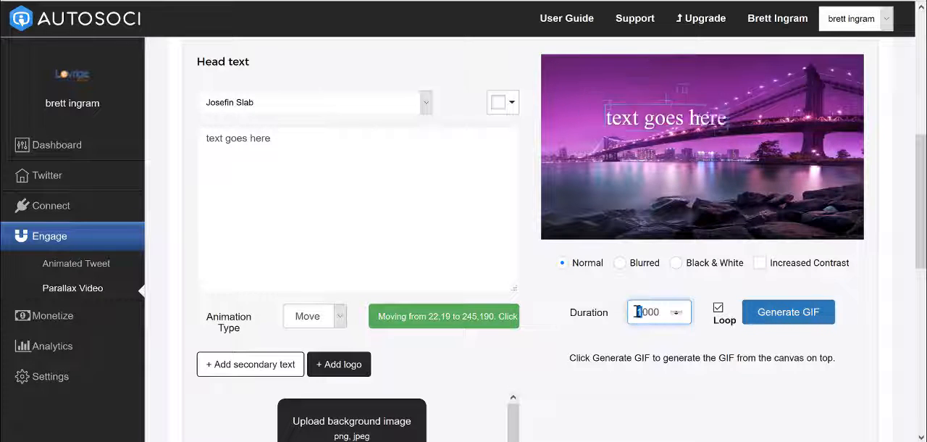
{"action": "type", "text": "3"}
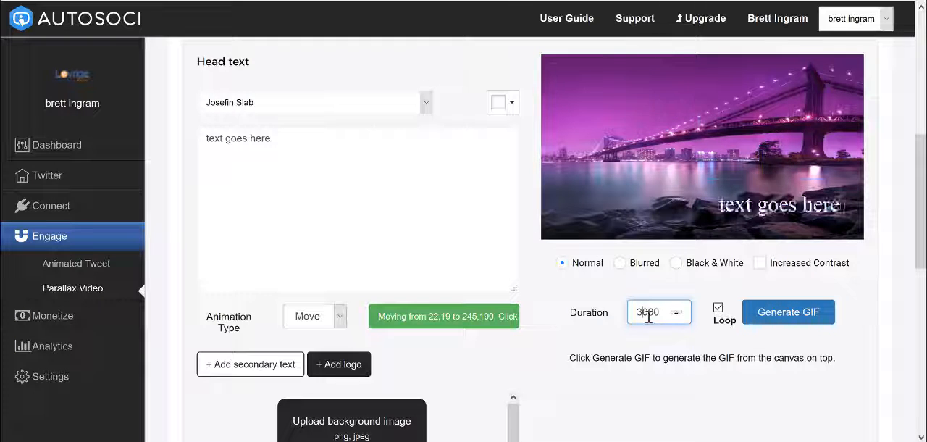
{"action": "left_click", "coordinate": [637, 298]}
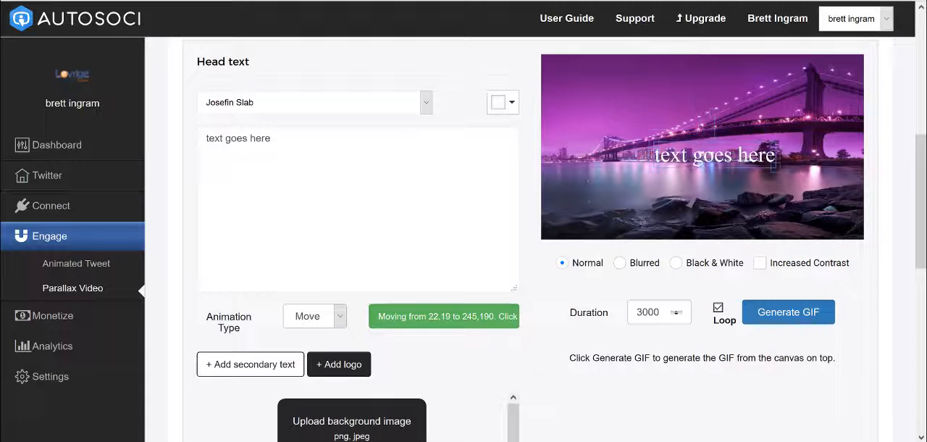
- Apply the Fade In animation to the bridge background image
{"action": "scroll", "coordinate": [556, 313], "scroll_direction": "down", "scroll_amount": 2}
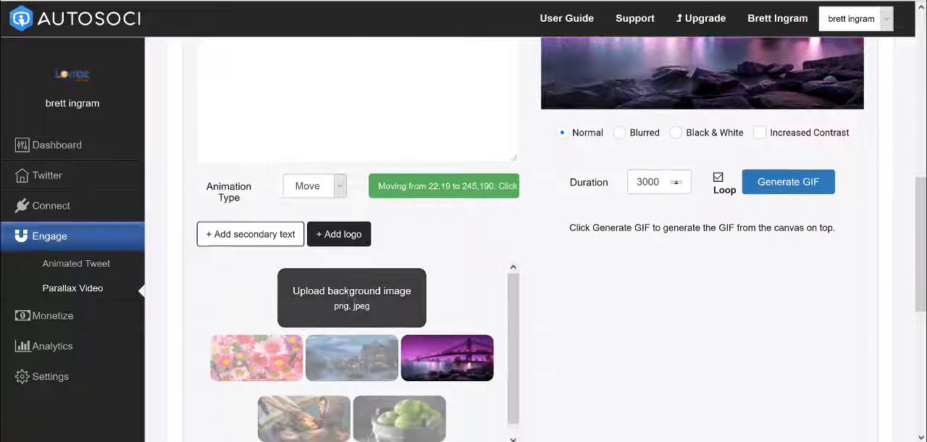
{"action": "scroll", "coordinate": [531, 299], "scroll_direction": "down", "scroll_amount": 2}
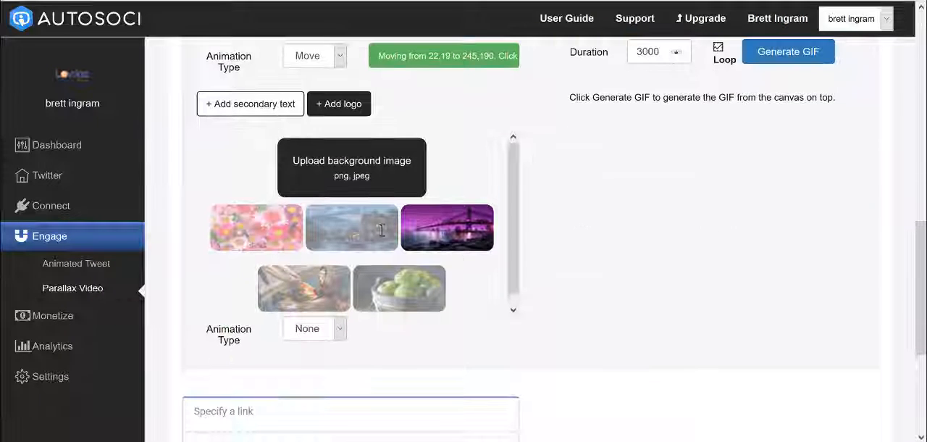
{"action": "left_click", "coordinate": [338, 332]}
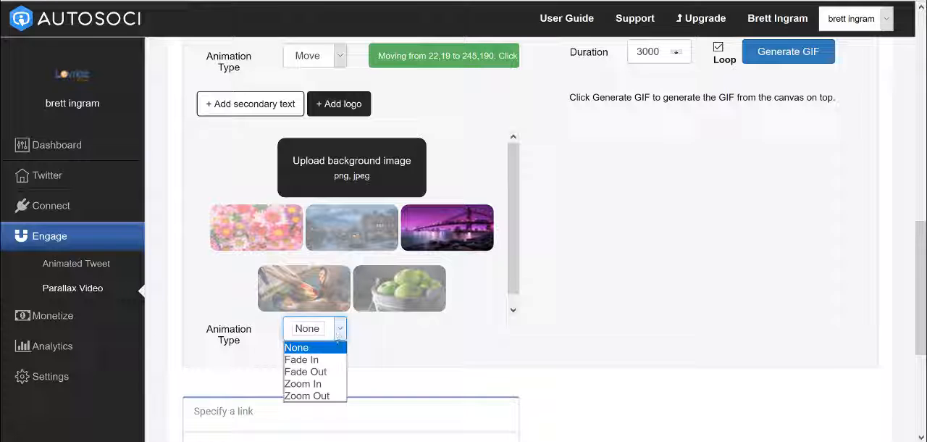
{"action": "left_click", "coordinate": [337, 360]}
{"action": "scroll", "coordinate": [581, 307], "scroll_direction": "up", "scroll_amount": 2}
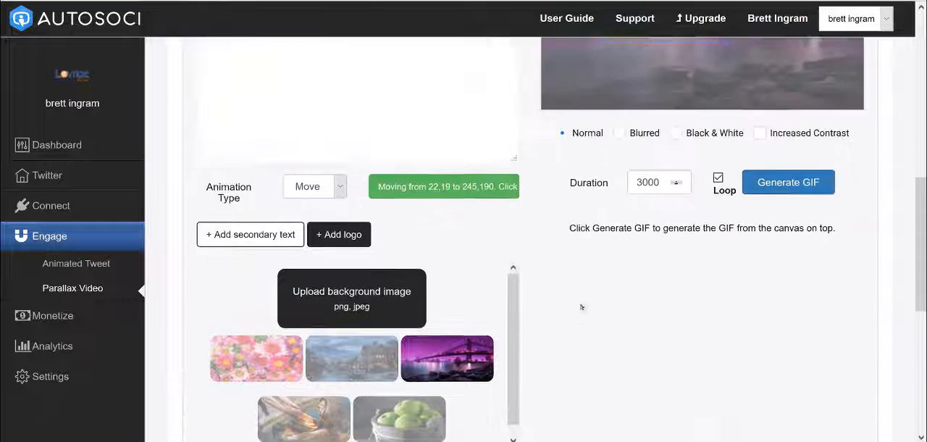
{"action": "scroll", "coordinate": [580, 307], "scroll_direction": "up", "scroll_amount": 2}
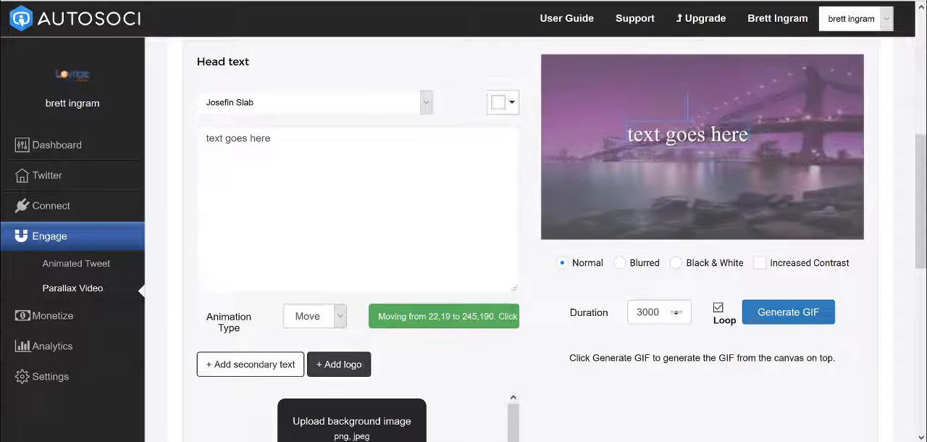
- Add the "icon" image file as a logo and place it in the lower-left corner of the image
{"action": "left_click", "coordinate": [360, 364]}
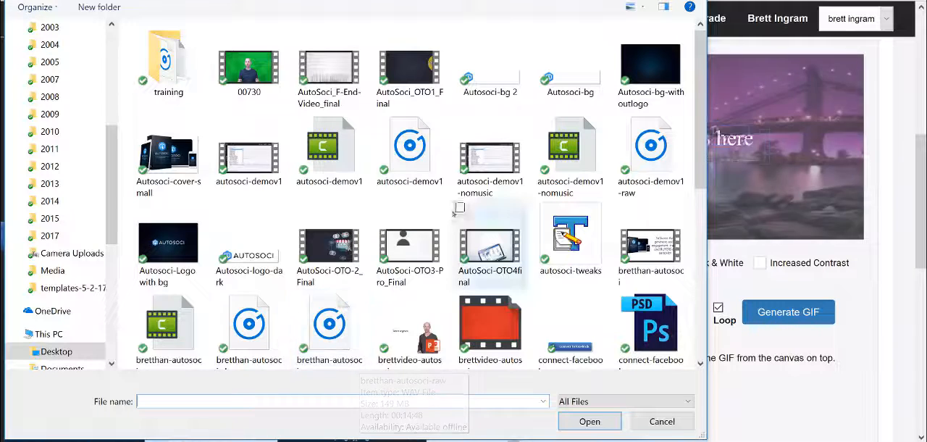
{"action": "scroll", "coordinate": [450, 219], "scroll_direction": "down", "scroll_amount": 2}
{"action": "scroll", "coordinate": [449, 218], "scroll_direction": "down", "scroll_amount": 2}
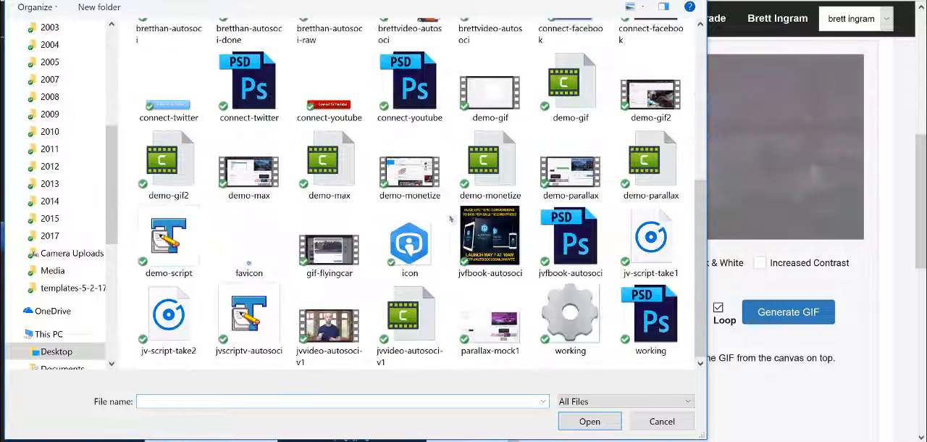
{"action": "left_click", "coordinate": [441, 230]}
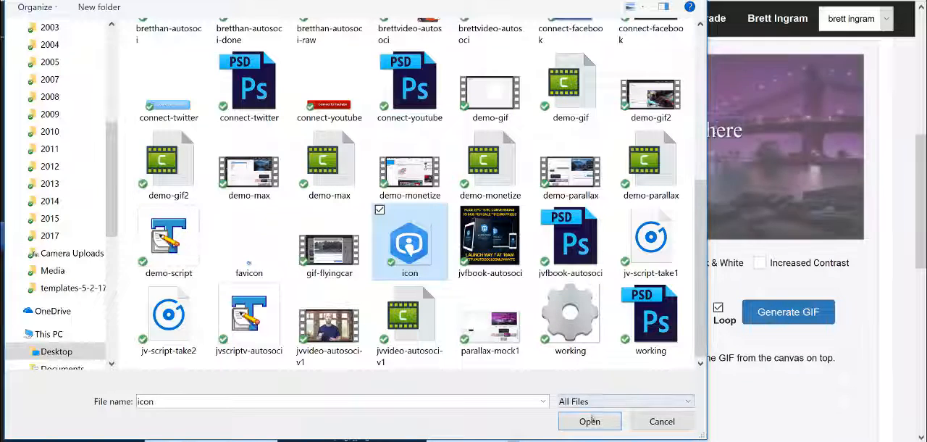
{"action": "left_click", "coordinate": [590, 421]}
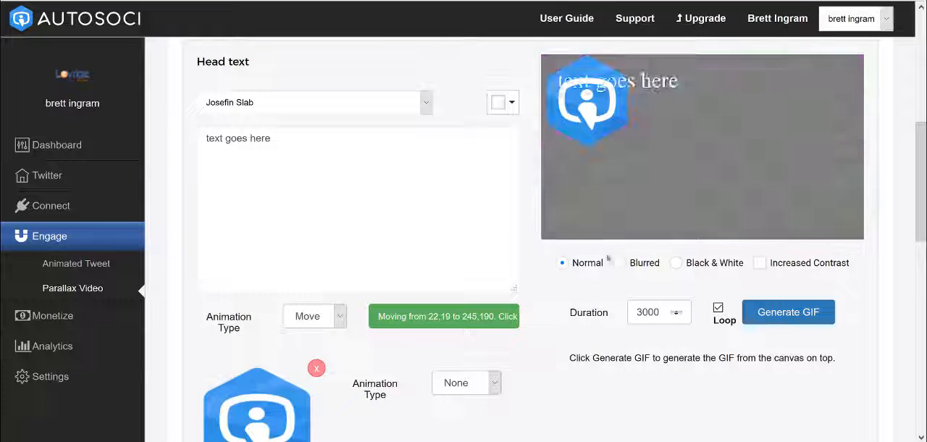
{"action": "left_click_drag", "start_coordinate": [580, 139], "coordinate": [607, 167]}
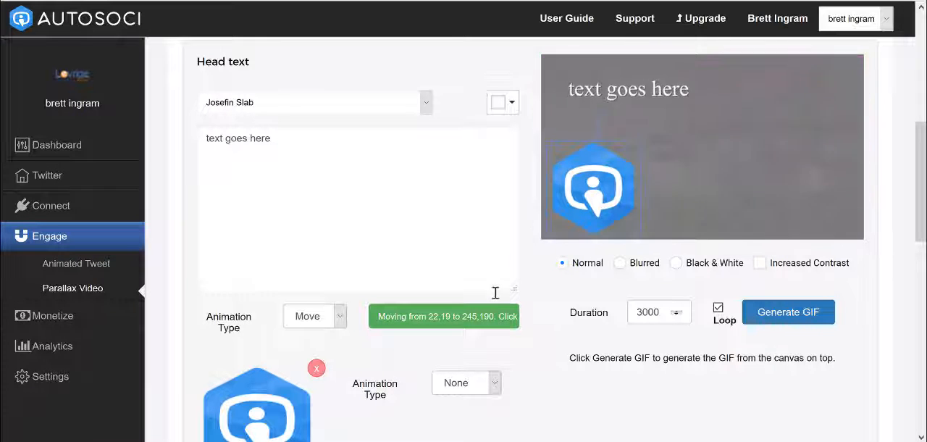
- Apply the Zoom In animation to the logo
{"action": "scroll", "coordinate": [455, 382], "scroll_direction": "down", "scroll_amount": 2}
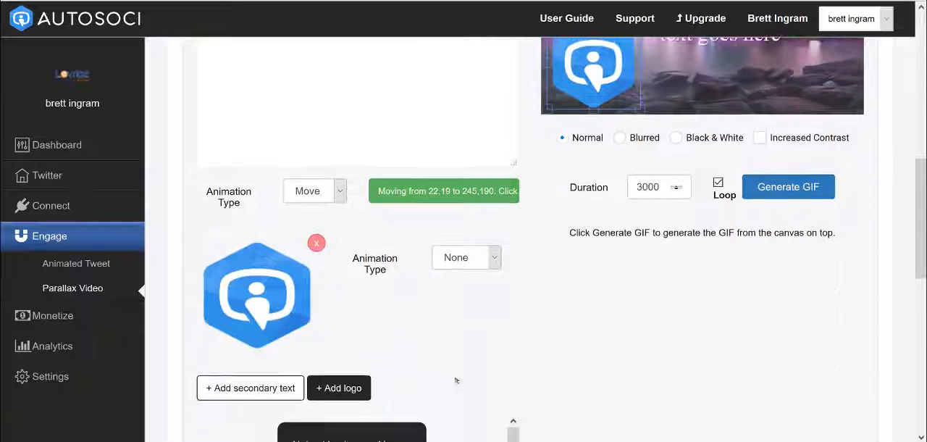
{"action": "left_click", "coordinate": [456, 253]}
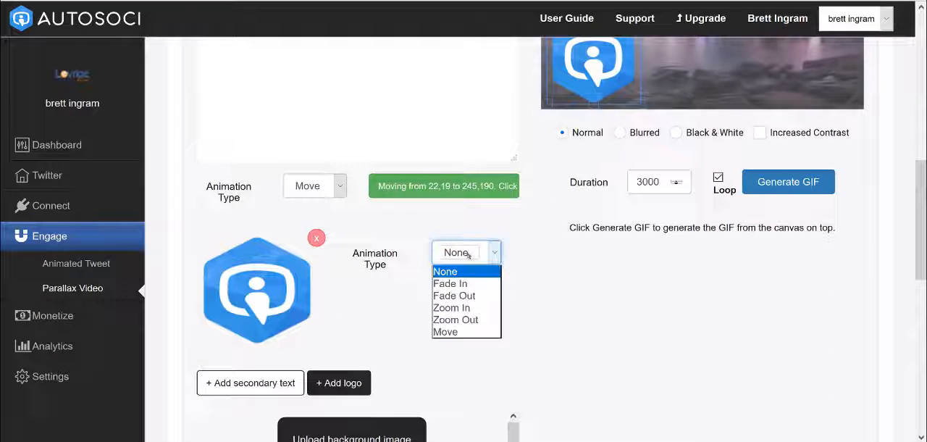
{"action": "left_click", "coordinate": [470, 307]}
{"action": "scroll", "coordinate": [594, 306], "scroll_direction": "up", "scroll_amount": 2}
{"action": "scroll", "coordinate": [593, 305], "scroll_direction": "up", "scroll_amount": 1}
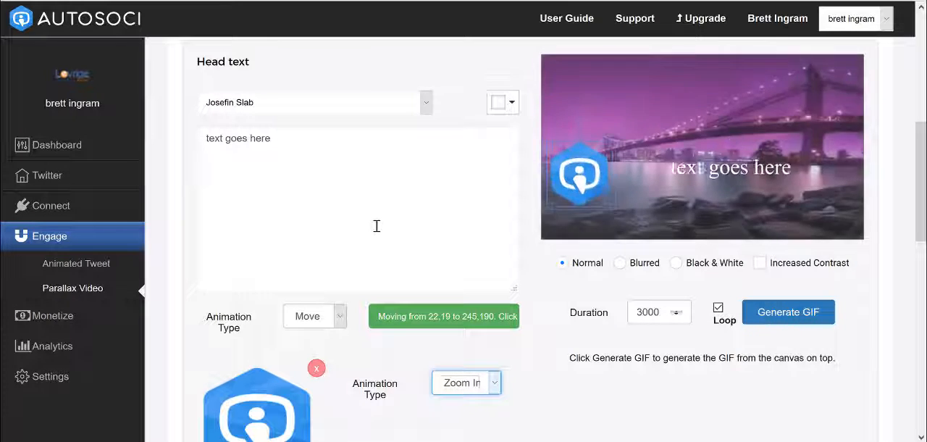
- Generate the GIF from the canvas and save the captured image to the Desktop as "para"
{"action": "left_click", "coordinate": [797, 316]}
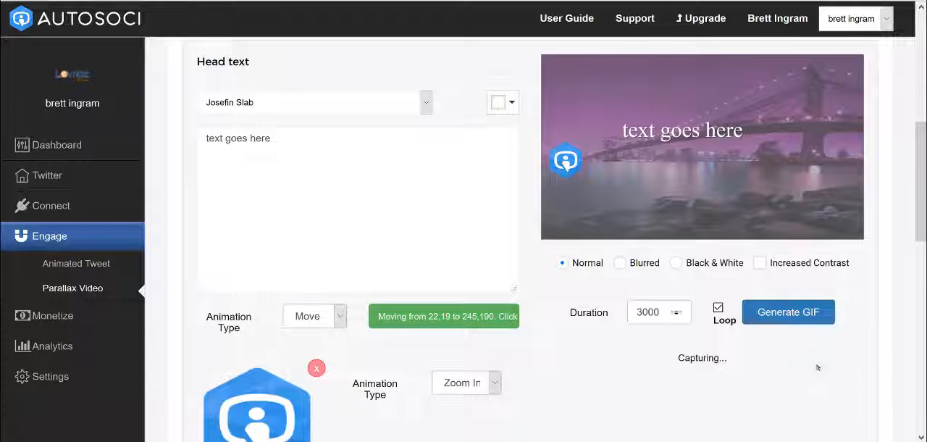
{"action": "scroll", "coordinate": [833, 355], "scroll_direction": "down", "scroll_amount": 2}
{"action": "scroll", "coordinate": [844, 342], "scroll_direction": "down", "scroll_amount": 2}
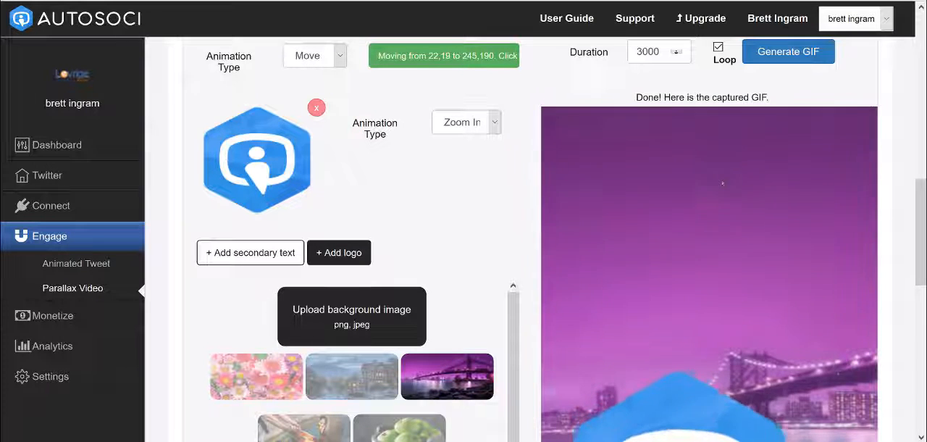
{"action": "right_click", "coordinate": [722, 183]}
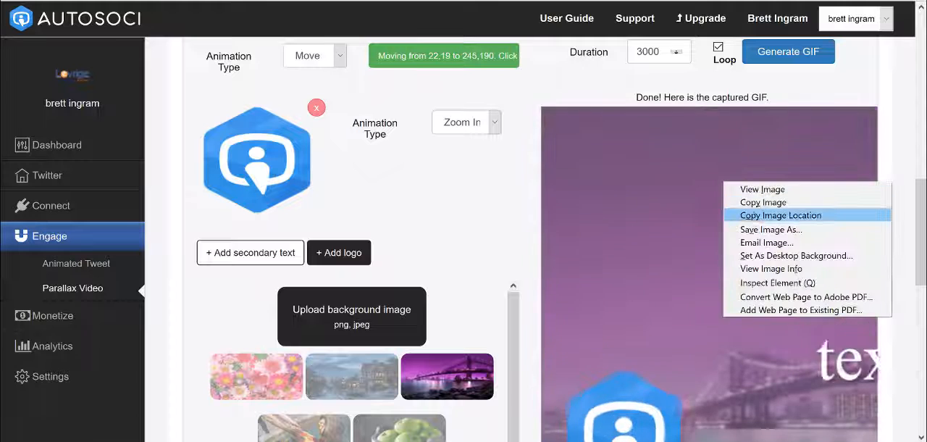
{"action": "left_click", "coordinate": [757, 229]}
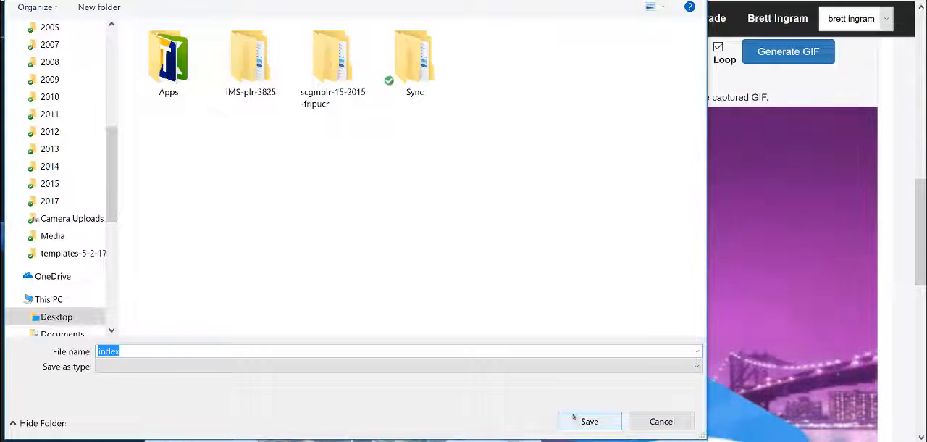
{"action": "type", "text": "parallax"}
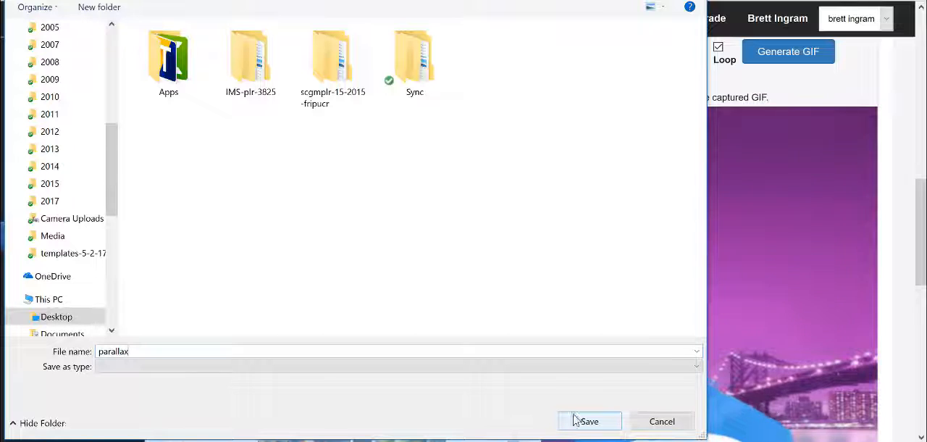
{"action": "left_click", "coordinate": [588, 420]}
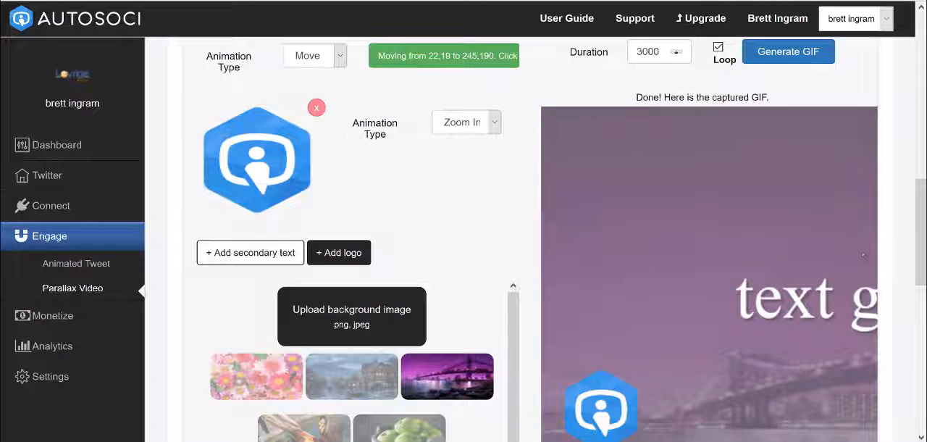
- Examine the link fields and the scheduling and recurring post options below the captured GIF
{"action": "scroll", "coordinate": [863, 255], "scroll_direction": "down", "scroll_amount": 1}
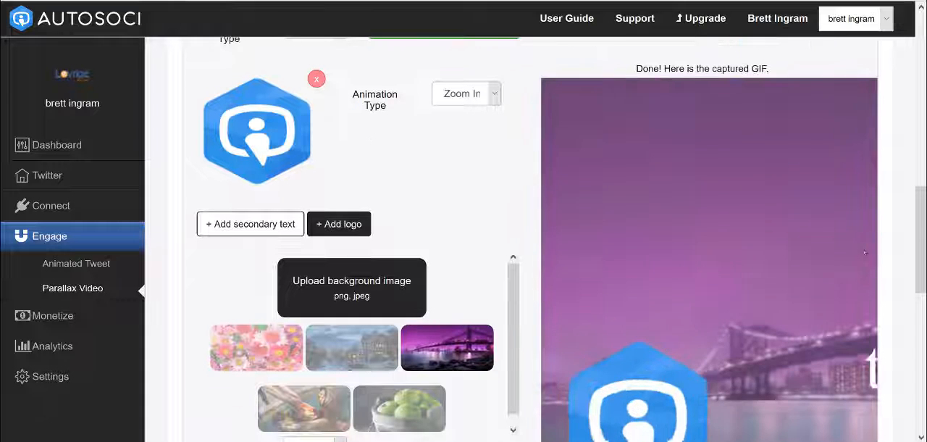
{"action": "scroll", "coordinate": [895, 215], "scroll_direction": "down", "scroll_amount": 5}
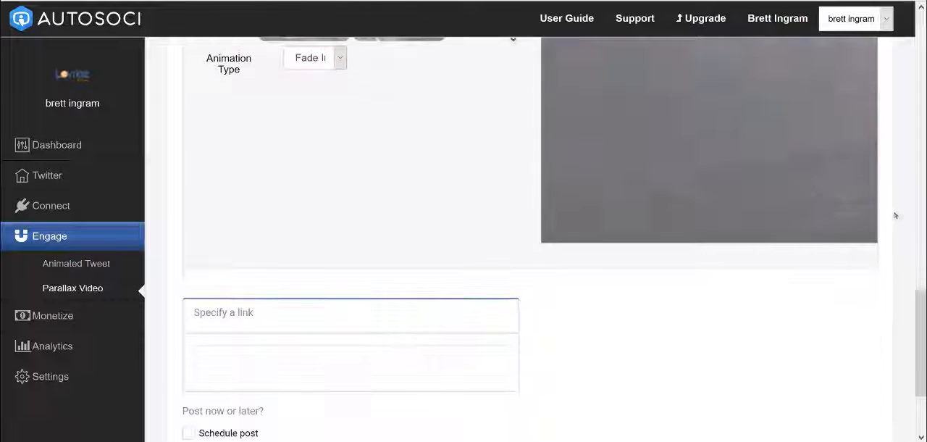
{"action": "scroll", "coordinate": [895, 216], "scroll_direction": "down", "scroll_amount": 3}
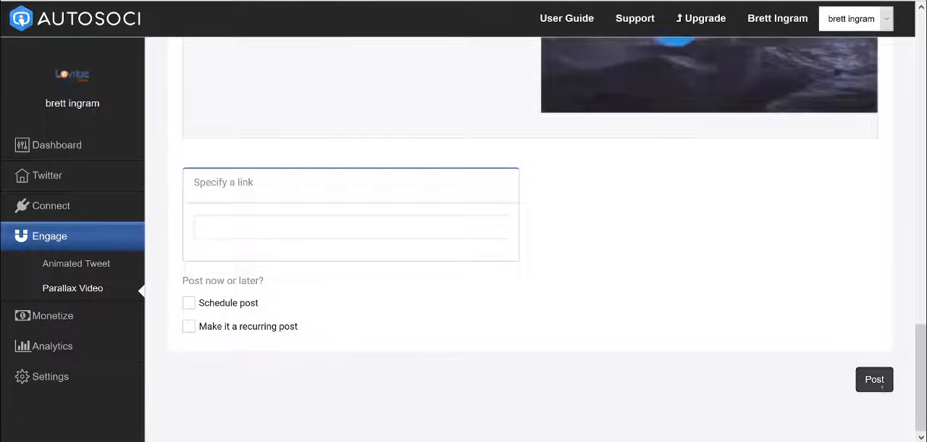
{"action": "left_click", "coordinate": [355, 231]}
{"action": "scroll", "coordinate": [369, 248], "scroll_direction": "up", "scroll_amount": 8}
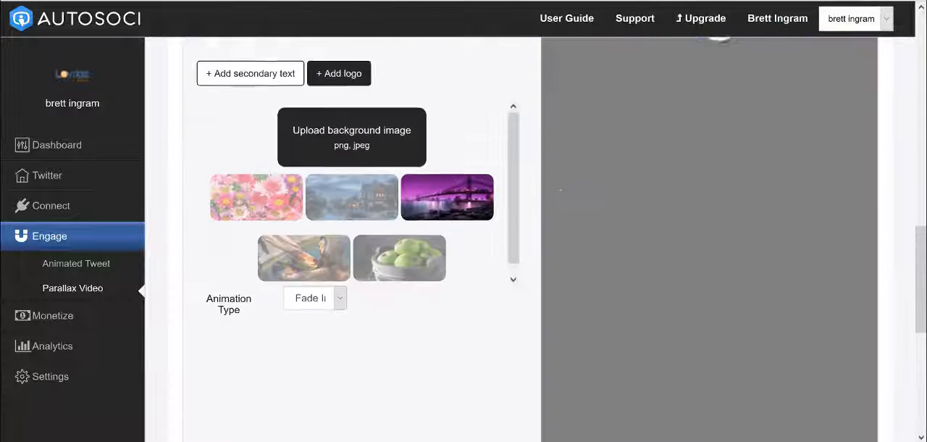
{"action": "scroll", "coordinate": [360, 215], "scroll_direction": "up", "scroll_amount": 6}
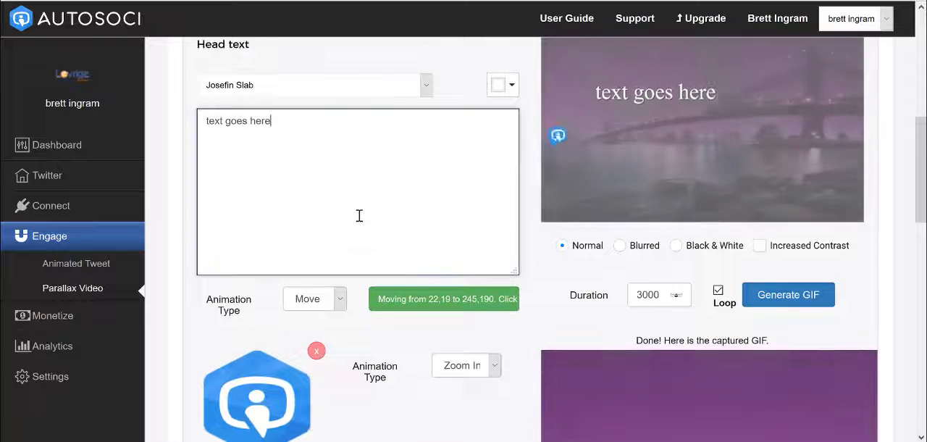
{"action": "scroll", "coordinate": [403, 232], "scroll_direction": "down", "scroll_amount": 6}
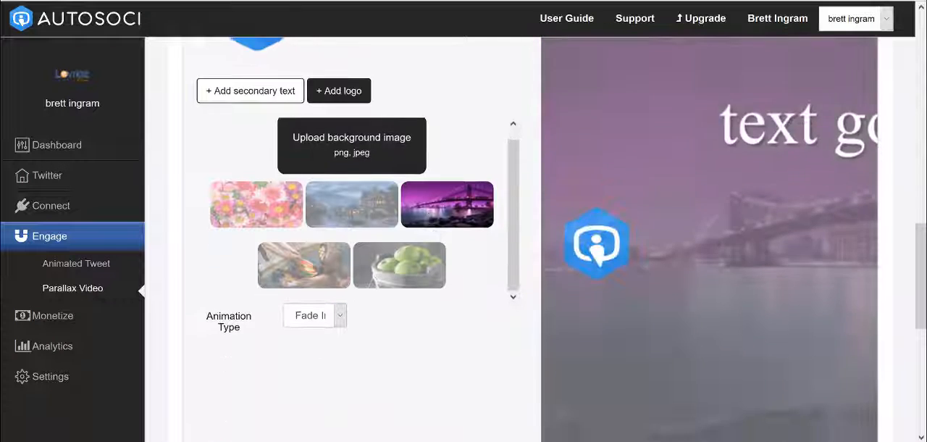
{"action": "scroll", "coordinate": [800, 341], "scroll_direction": "down", "scroll_amount": 8}
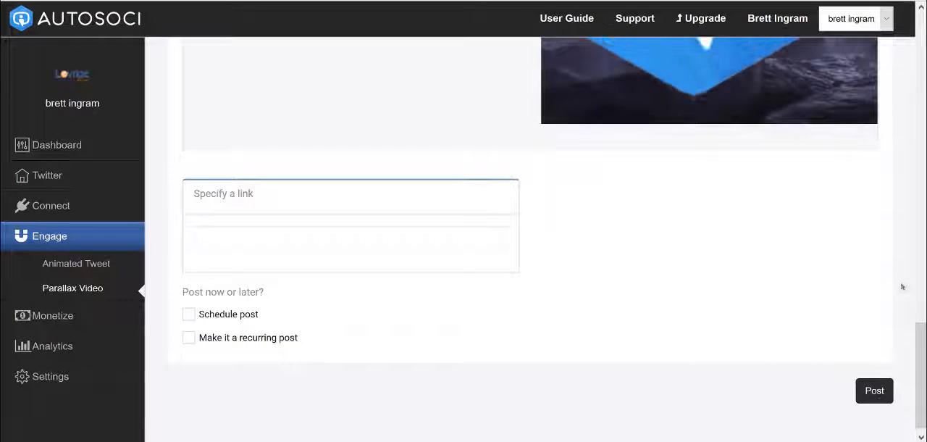
{"action": "scroll", "coordinate": [901, 286], "scroll_direction": "up", "scroll_amount": 4}
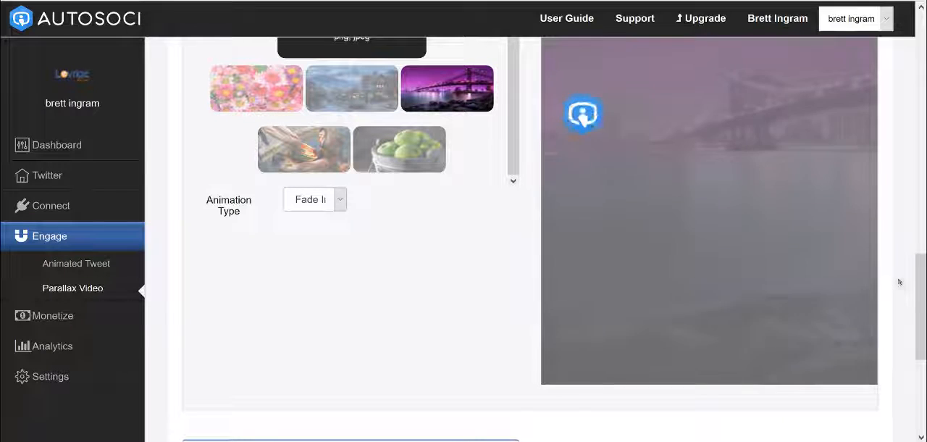
{"action": "scroll", "coordinate": [892, 281], "scroll_direction": "up", "scroll_amount": 1}
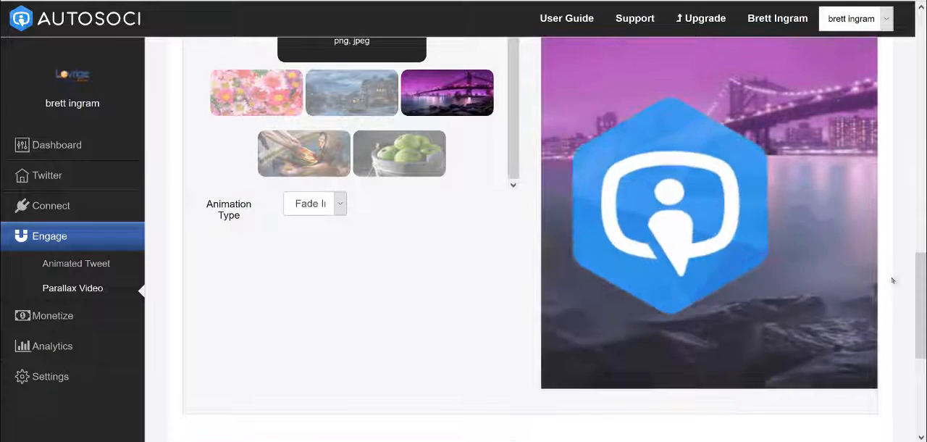
{"action": "scroll", "coordinate": [892, 281], "scroll_direction": "up", "scroll_amount": 2}
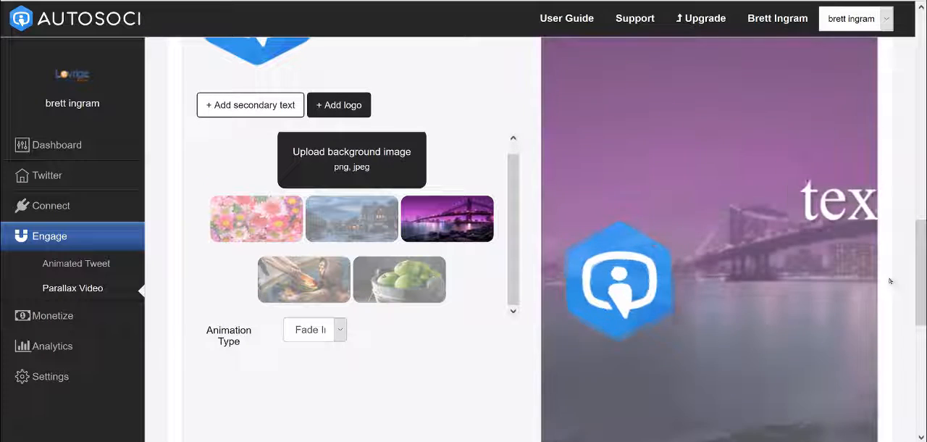